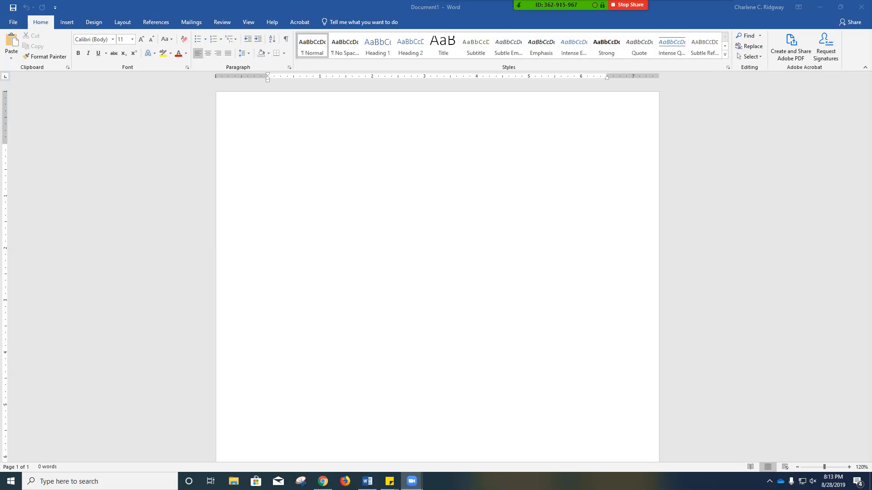
- Save the blank document to the H: drive as WD1_Envelope followed by the author's surname
click(268, 147)
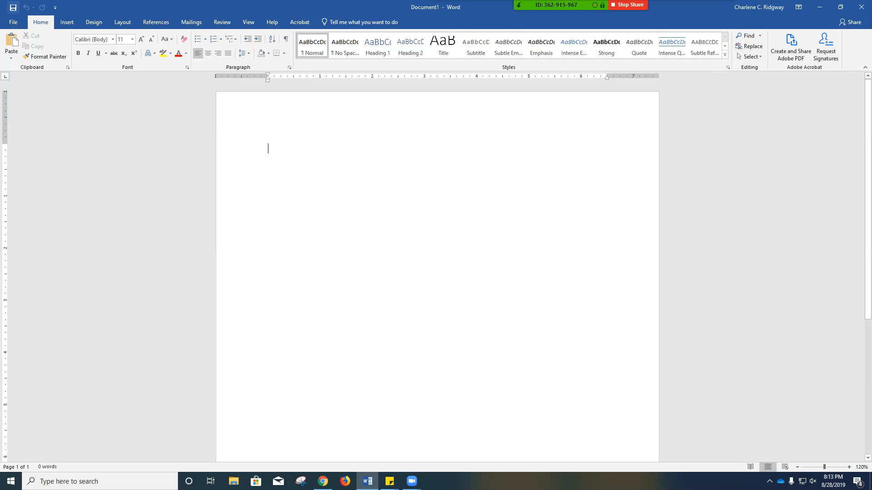
click(13, 7)
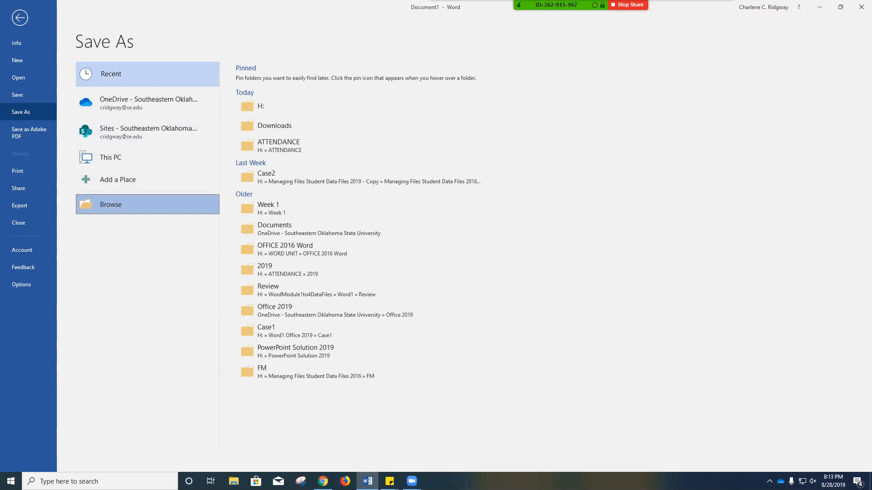
click(111, 204)
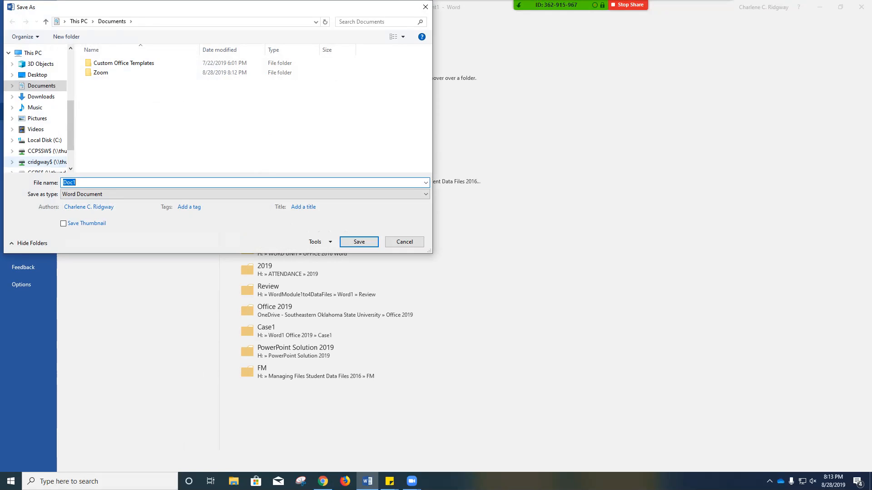
click(47, 162)
click(87, 182)
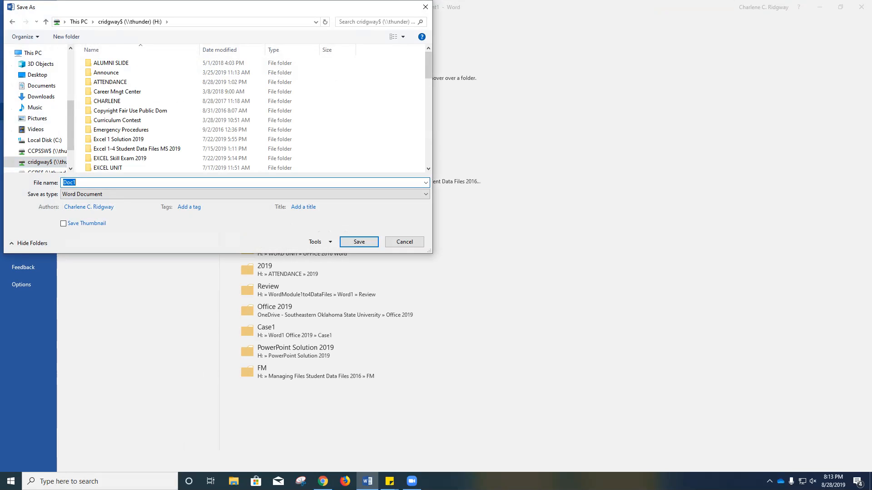
text(WD1)
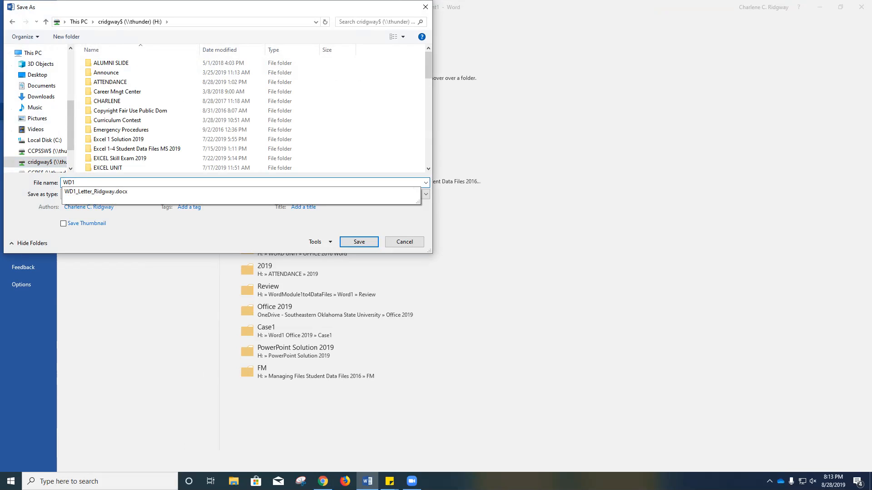
text(_Envelope_)
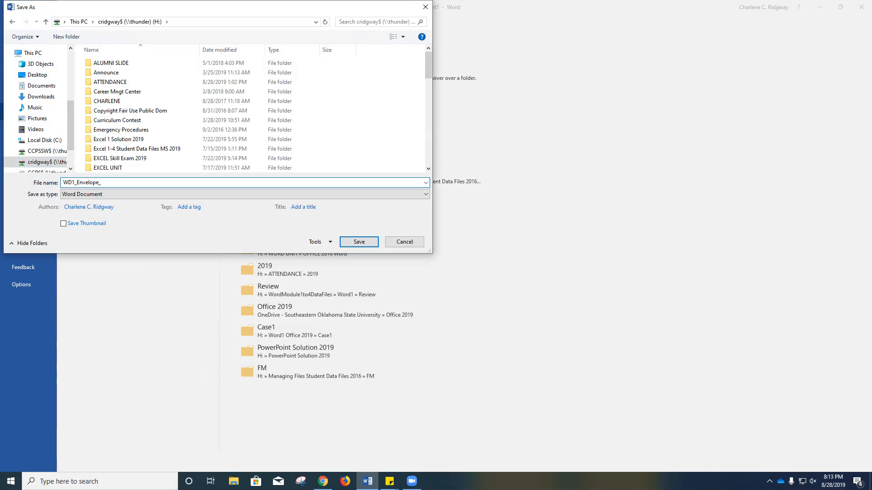
text(Ridgway)
key(Return)
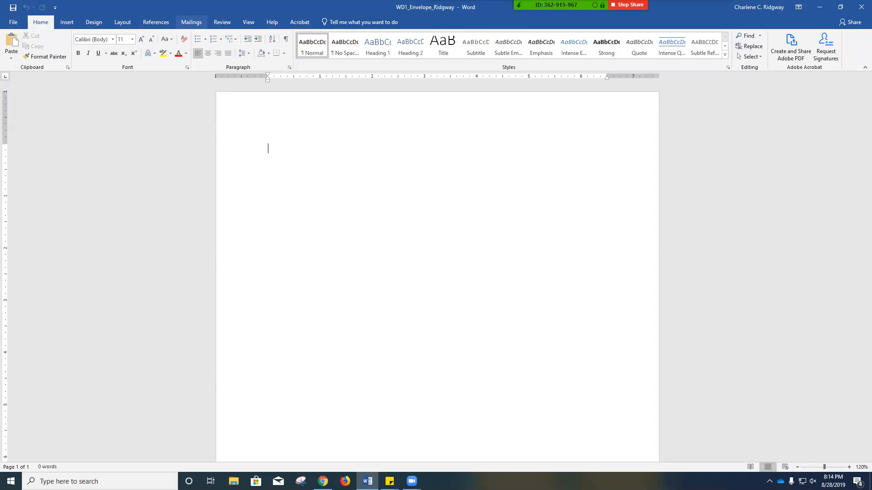
- Open the Envelopes and Labels dialog from the Mailings tab
click(191, 22)
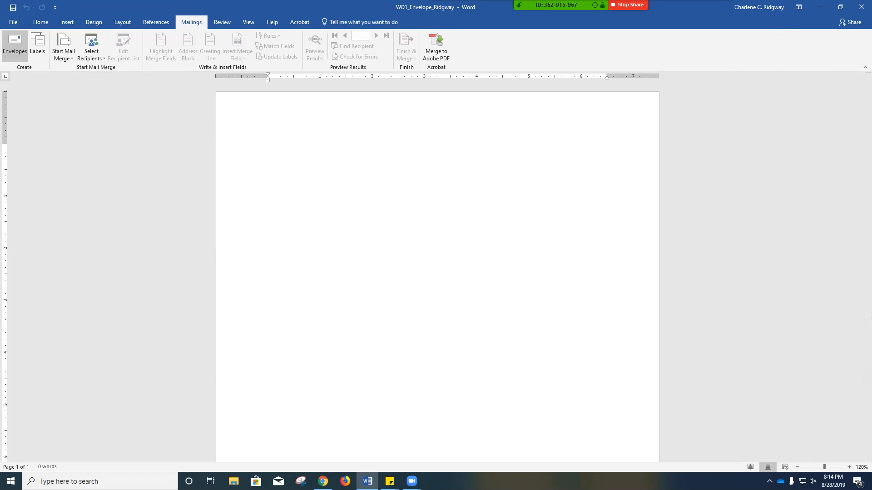
click(14, 44)
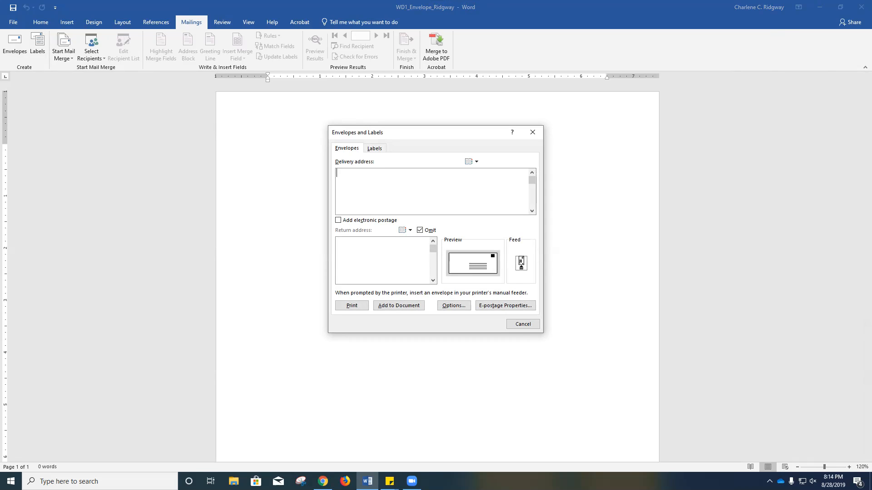
- Uncheck Omit so the envelope includes a return address
click(420, 230)
- Enter the recipient's name, Journal of Urban Environmental Engineering, and their San Antonio, TX street address
text(Belinda Harper)
key(Return)
text(Journal of )
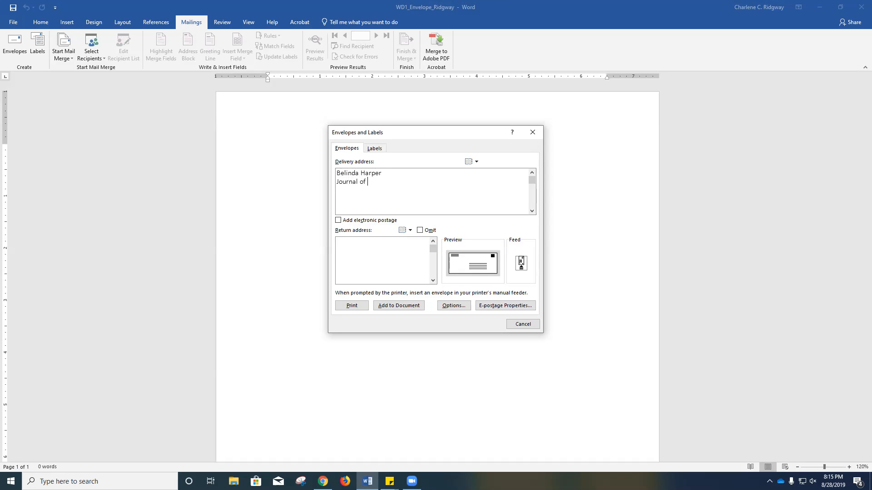
text(Urban Environmental )
text(nginee)
key(BackSpace)
key(BackSpace)
key(BackSpace)
key(BackSpace)
key(BackSpace)
key(BackSpace)
key(BackSpace)
text(Engineering 60)
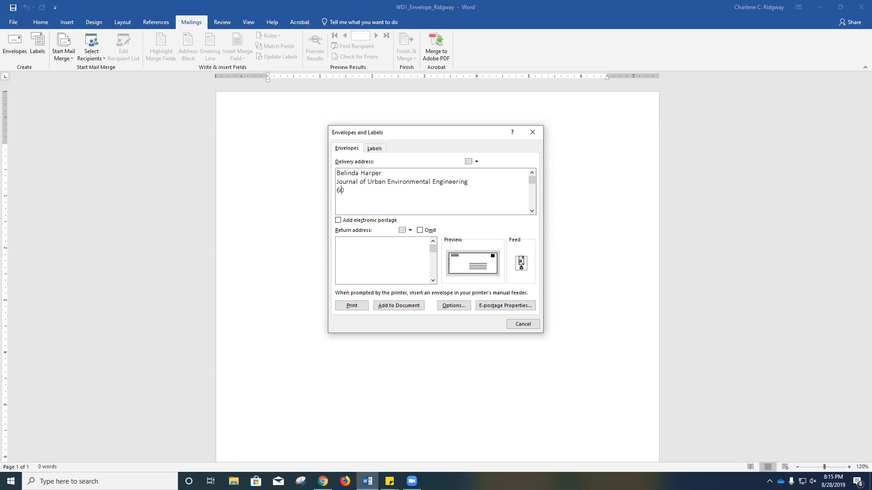
text(0 East)
text(e)
text(lda Street )
text(San Anto)
text(nio, )
text(TX )
text(7)
text(8)
text(205)
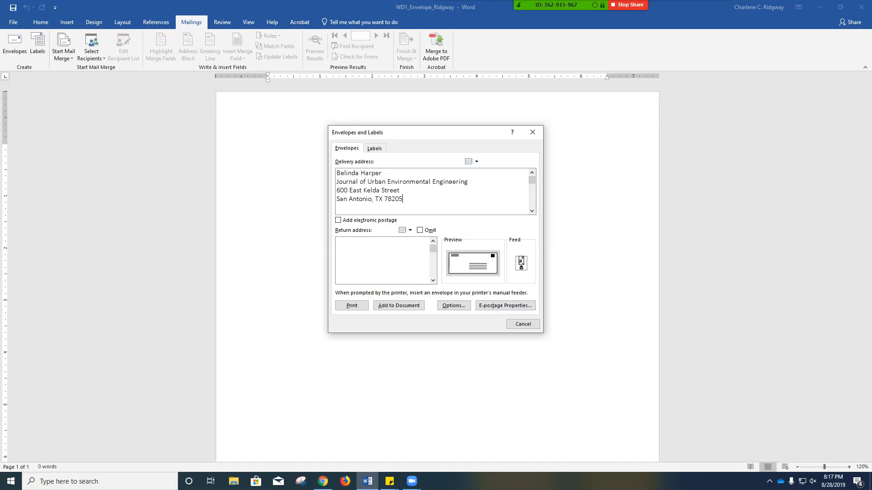
- Omit the return address, add the envelope to the document, and save
click(420, 230)
click(399, 305)
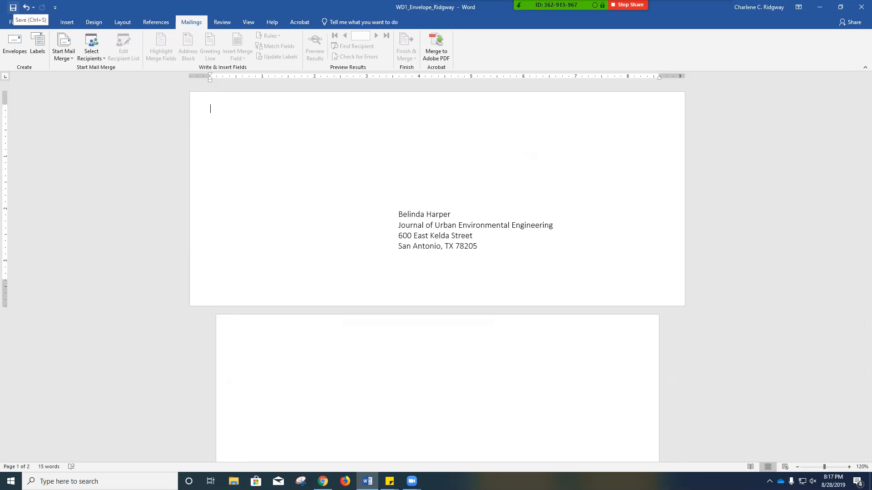
click(13, 8)
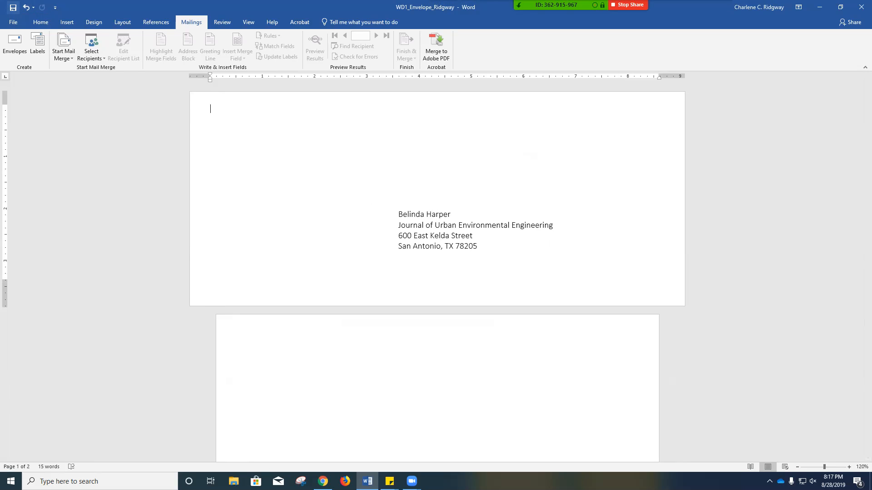